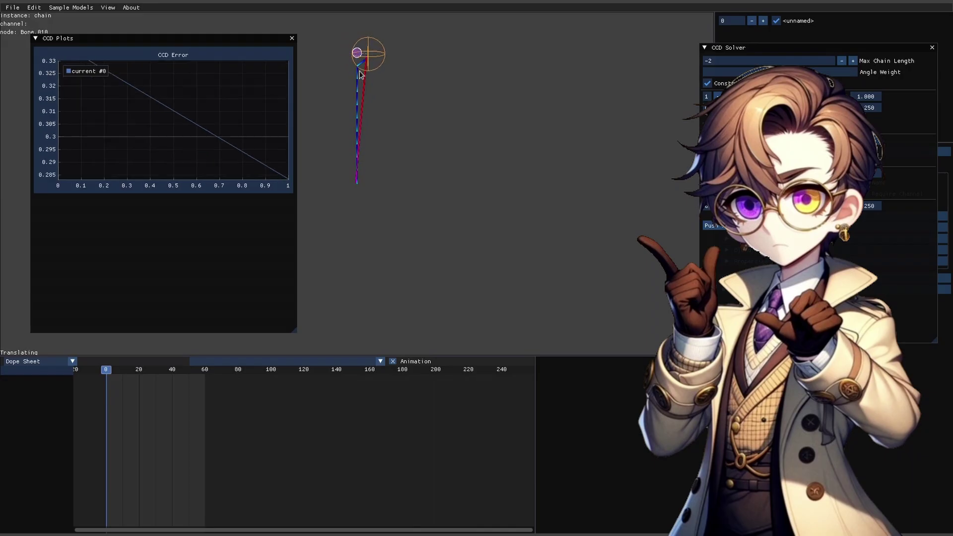
Drag the orange target to the right of the chain and raise Max Chain Length to 22
drag(359, 73, 469, 112)
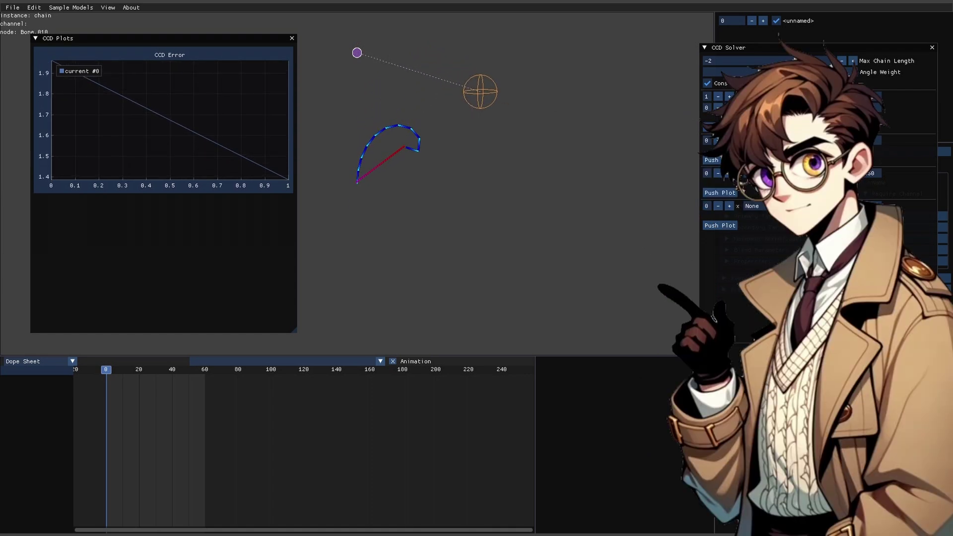
click(852, 61)
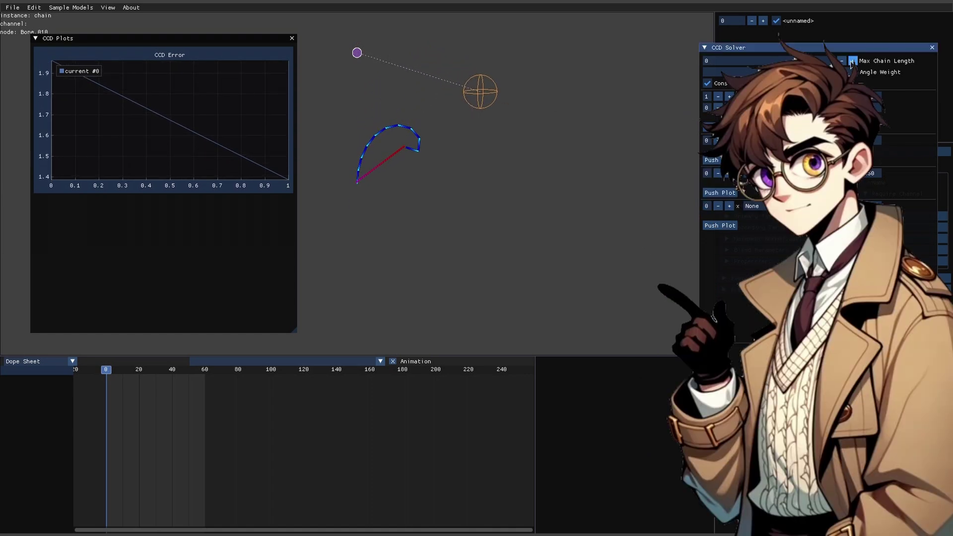
click(852, 60)
click(852, 61)
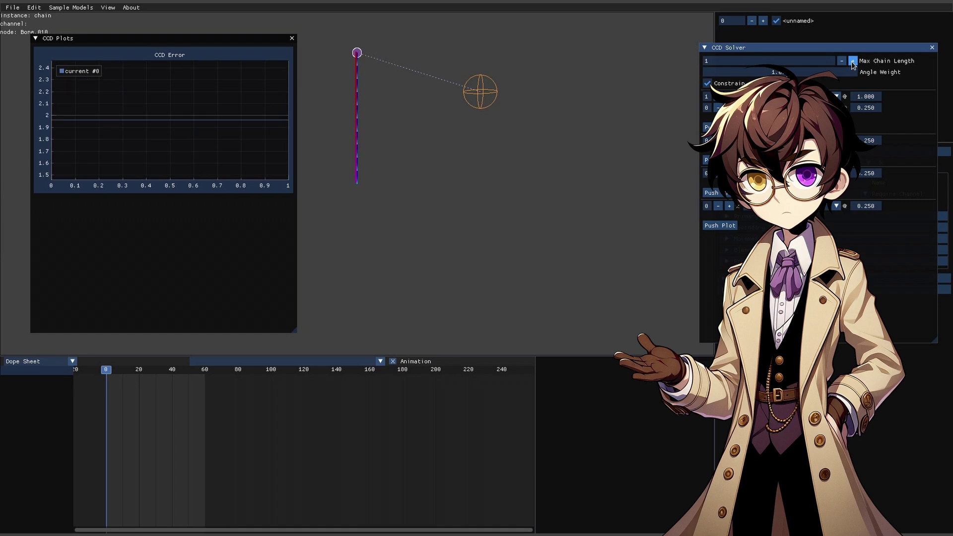
click(852, 61)
click(853, 61)
click(852, 61)
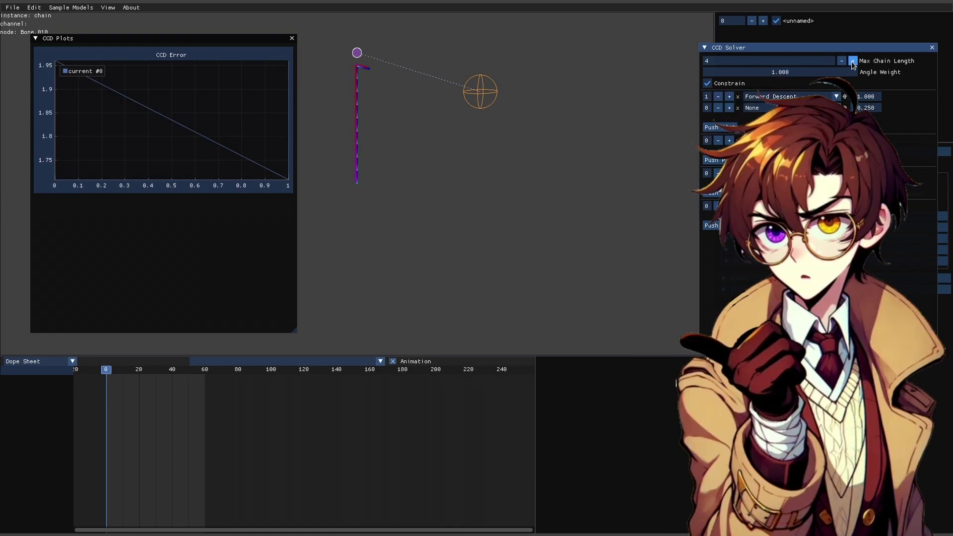
click(853, 61)
click(852, 61)
click(853, 61)
click(852, 61)
click(852, 62)
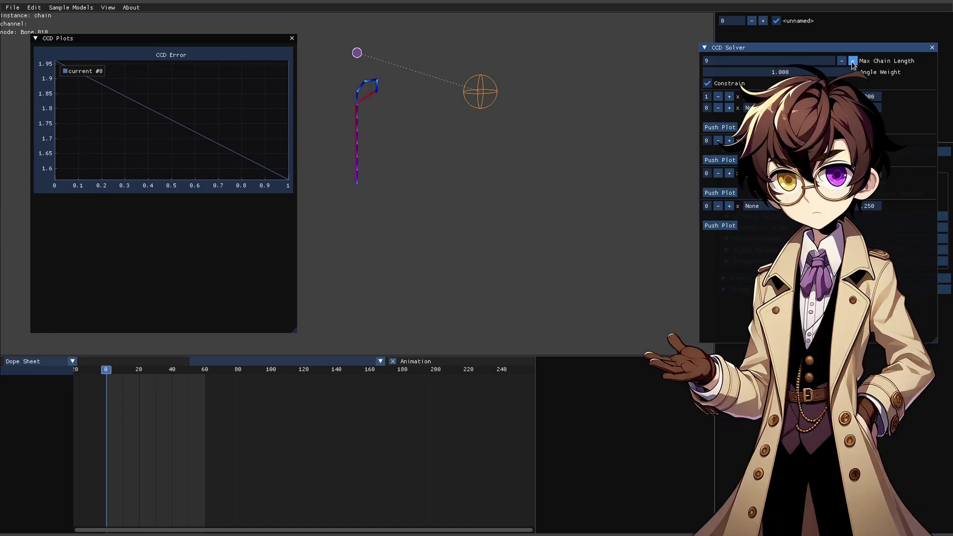
click(852, 61)
click(852, 61)
click(852, 61)
click(853, 61)
click(852, 61)
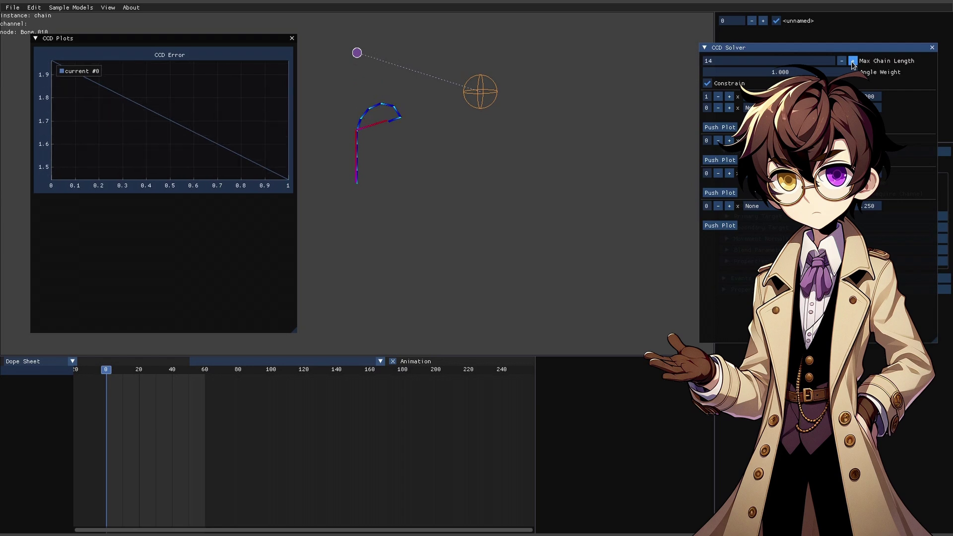
click(852, 61)
click(853, 61)
click(852, 62)
click(852, 62)
click(852, 61)
click(853, 61)
click(852, 61)
click(852, 61)
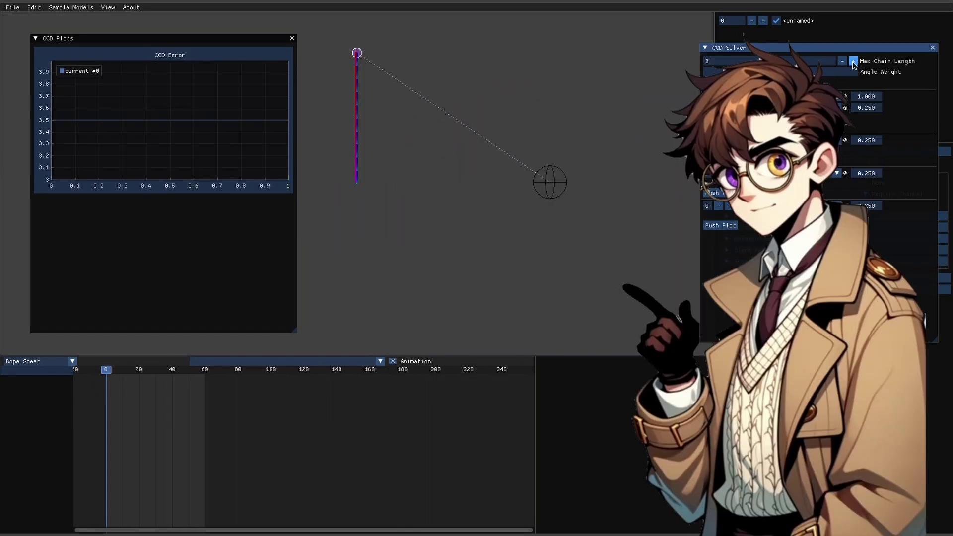
Increase Max Chain Length from 4 through 8, 12 and 18 up to 22
click(853, 61)
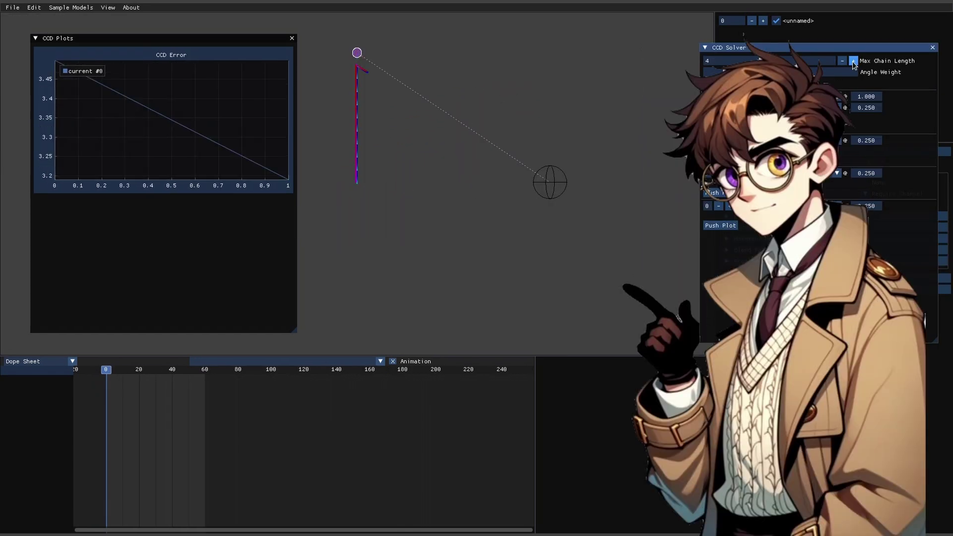
click(853, 61)
click(852, 61)
click(853, 61)
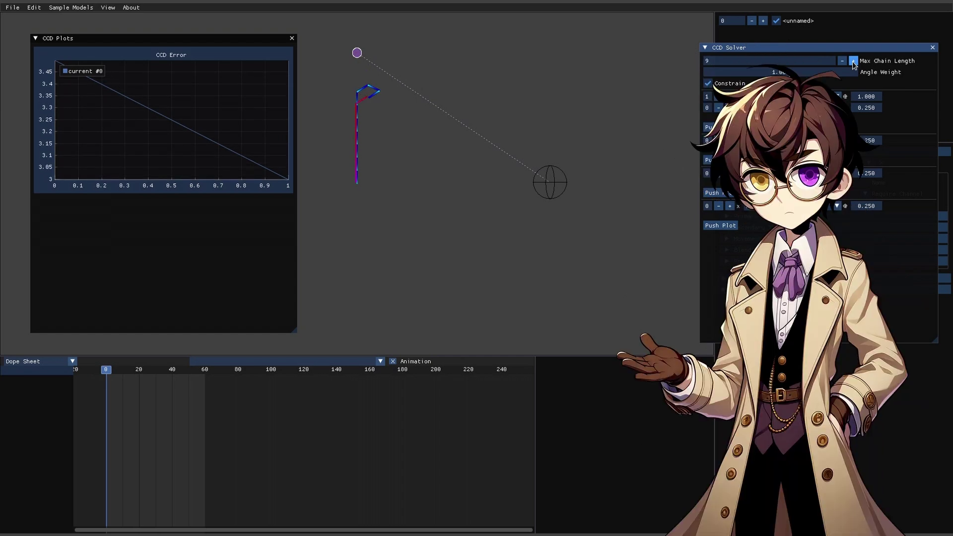
click(853, 61)
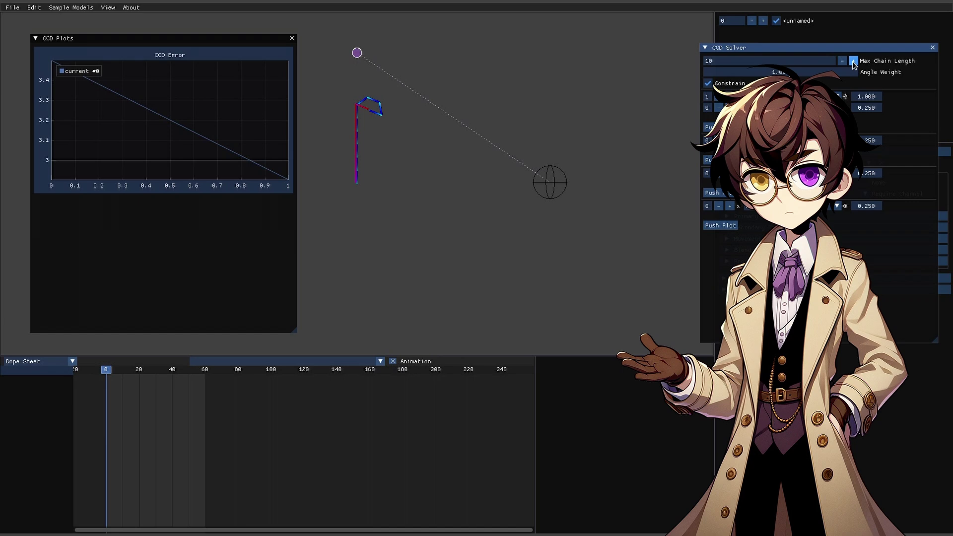
click(852, 61)
click(853, 61)
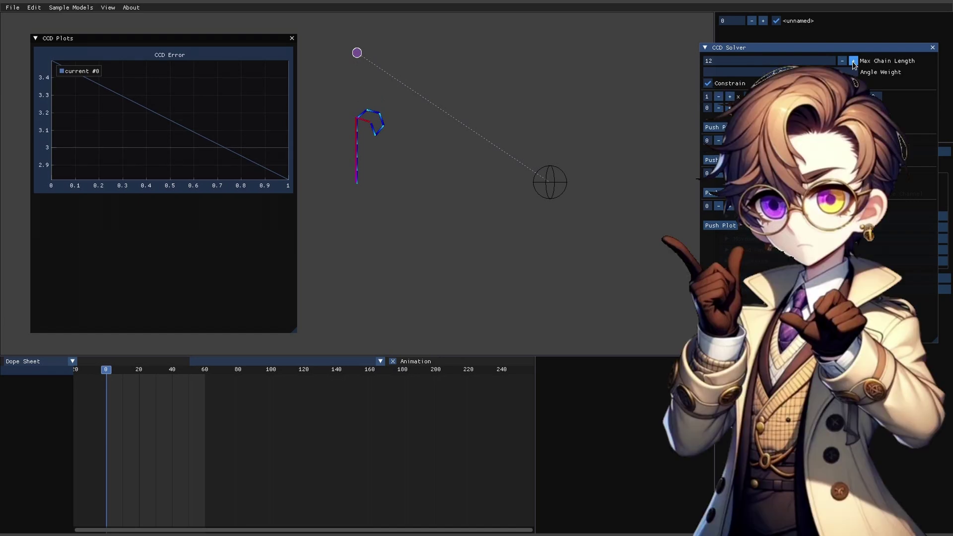
click(852, 61)
click(853, 61)
click(852, 61)
click(853, 61)
click(853, 61)
click(853, 61)
click(853, 61)
click(853, 61)
click(852, 61)
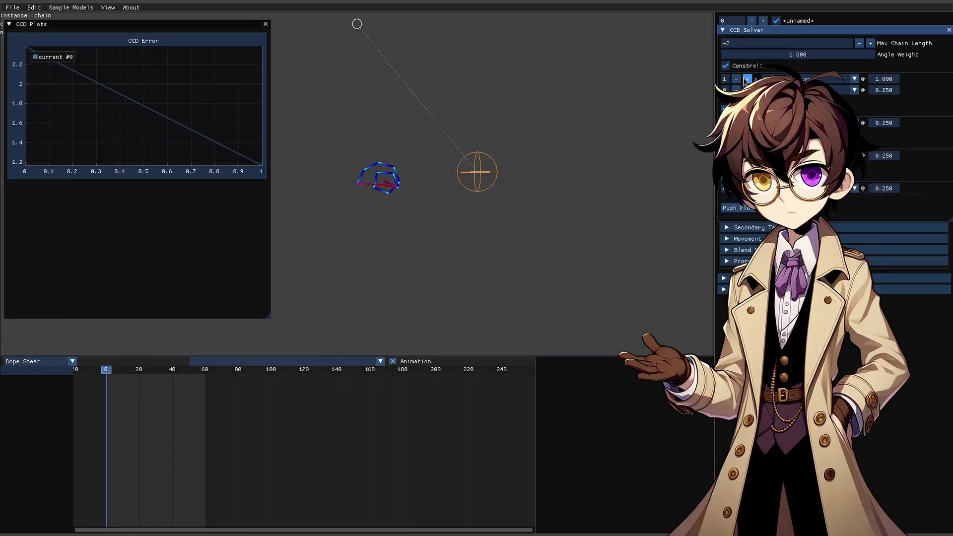
Raise the first target row's solver iteration count up to 8
click(746, 80)
click(747, 79)
click(746, 80)
click(746, 79)
click(746, 79)
click(746, 79)
click(746, 79)
Drop the iteration count to -1, bring it back to 1, and enter 0.25 as the target weight
click(735, 79)
click(735, 80)
click(735, 79)
click(735, 79)
click(735, 79)
click(735, 80)
click(735, 79)
click(736, 79)
click(748, 79)
click(749, 79)
click(748, 79)
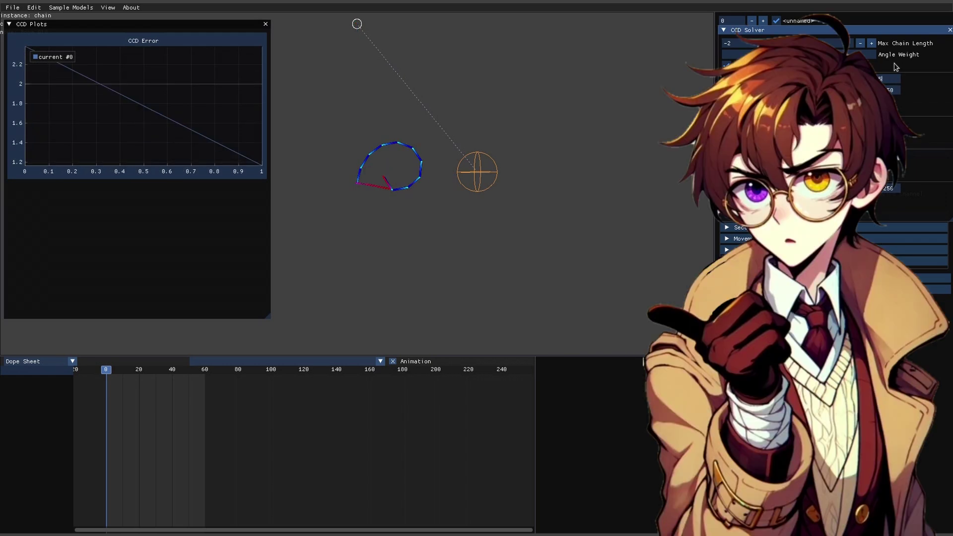
click(882, 77)
text(0.25)
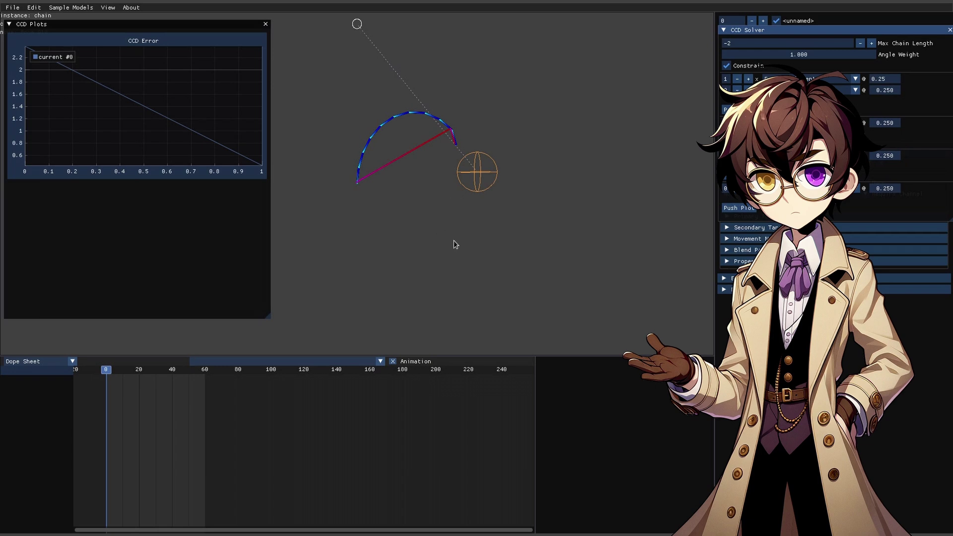
Confirm the first target weight of 0.25 and raise the iteration count
key(Return)
click(749, 79)
click(749, 79)
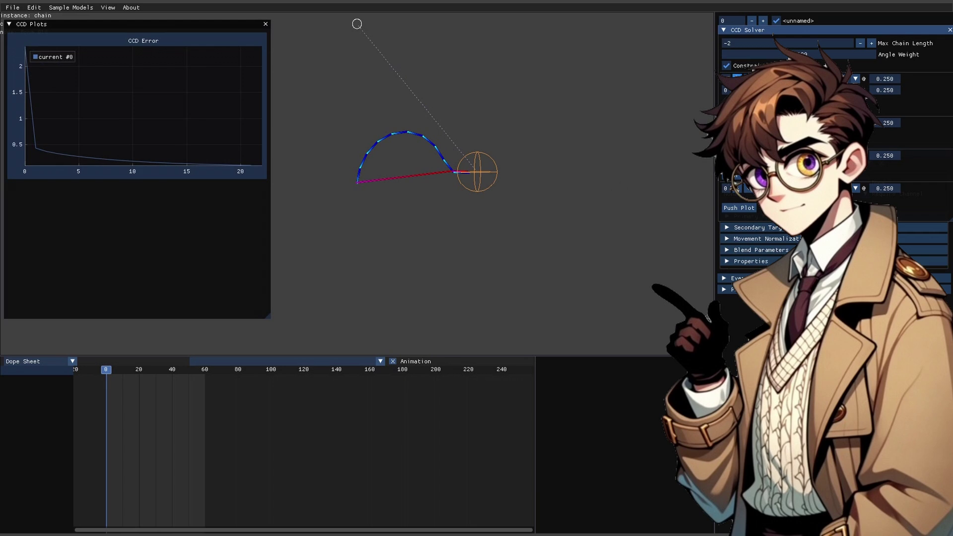
Change the Angle Weight from 1.000 to 0.25
double_click(836, 58)
text(1.000)
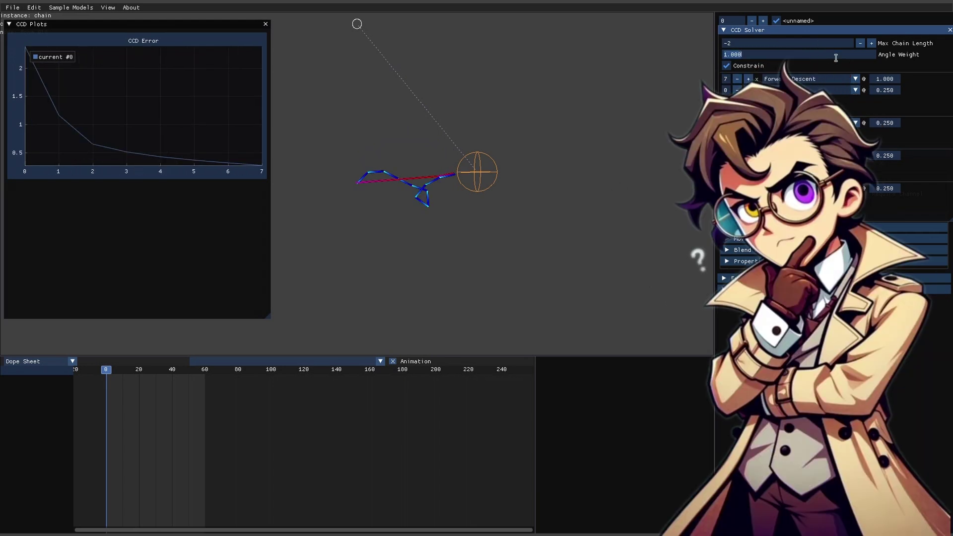
key(BackSpace)
key(BackSpace)
key(BackSpace)
key(BackSpace)
key(BackSpace)
text(0.25)
key(Return)
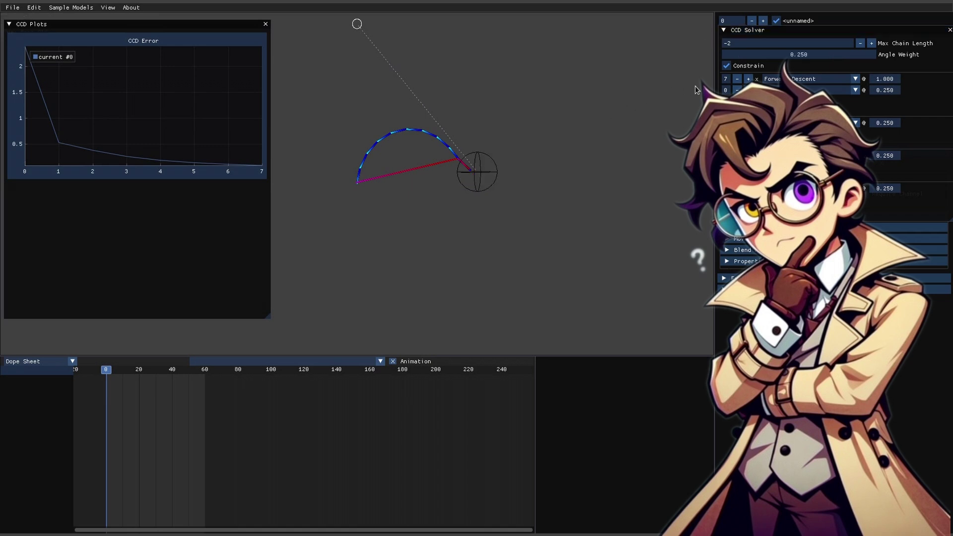
Reset the iteration count to 0, then step it back up to 7
click(737, 79)
click(738, 79)
click(738, 80)
click(738, 79)
click(738, 79)
click(738, 80)
click(738, 79)
click(748, 79)
click(748, 79)
click(748, 79)
click(748, 79)
click(748, 79)
click(748, 79)
click(748, 79)
click(748, 79)
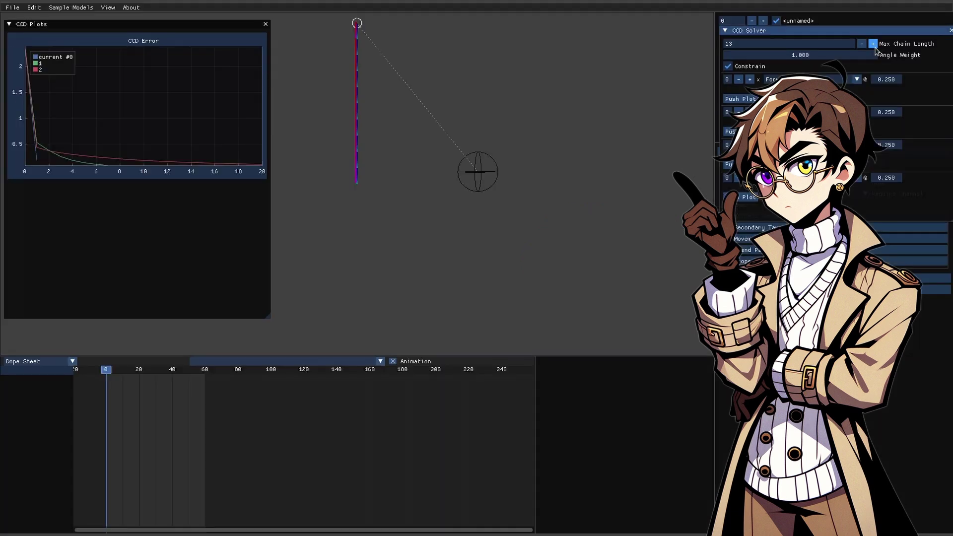
Drop Max Chain Length to 1, then raise it to 4 so the chain reaches the target
click(861, 44)
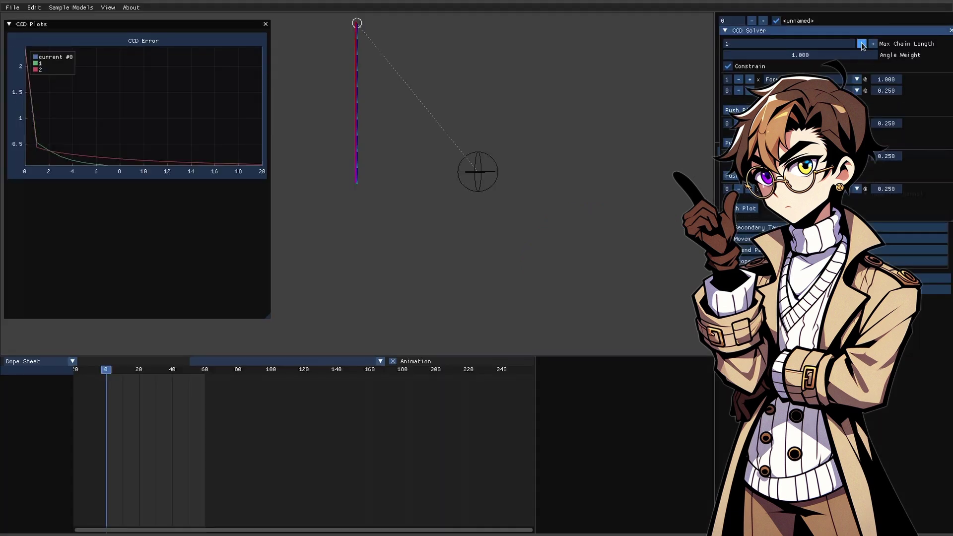
click(873, 44)
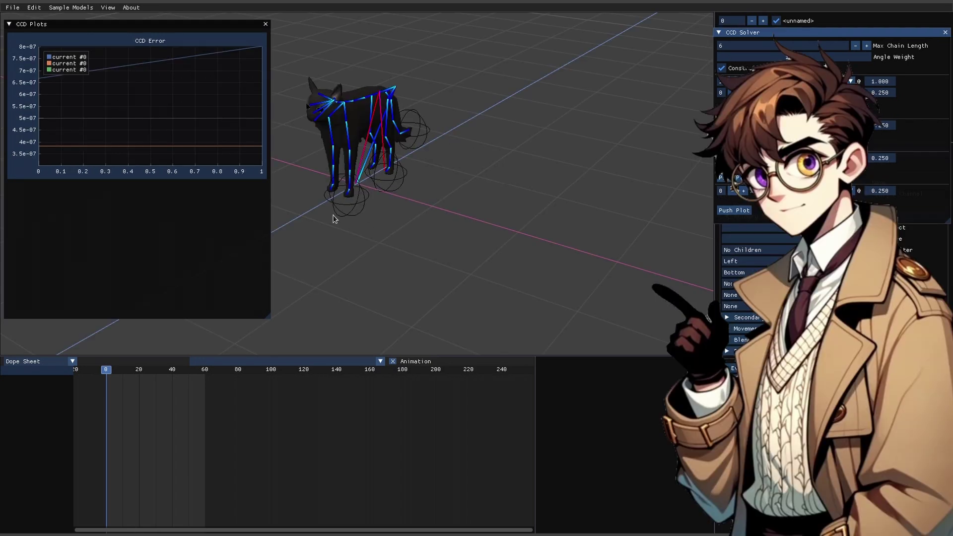
Drag the cat's foot target to the right and hide the skeleton overlay under View > Skeletons
click(349, 204)
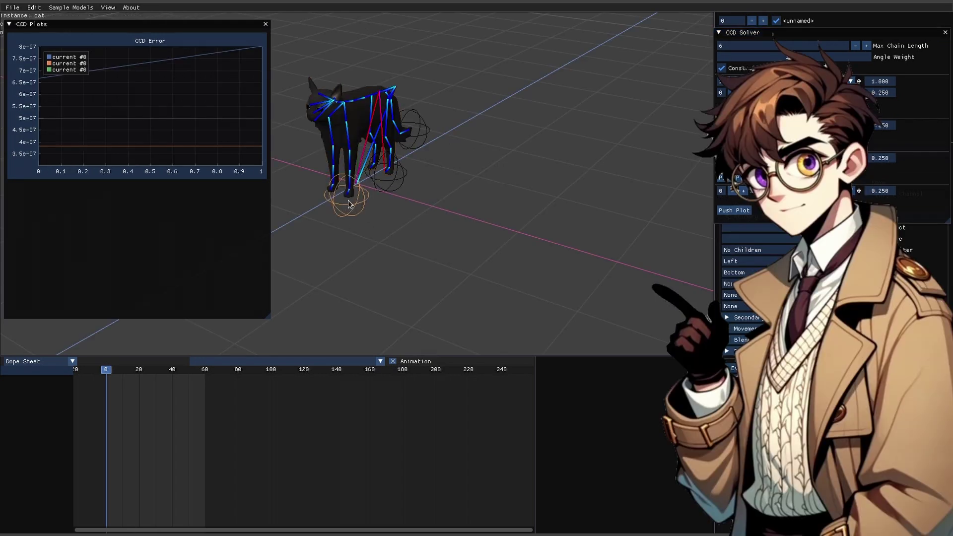
drag(349, 204, 444, 213)
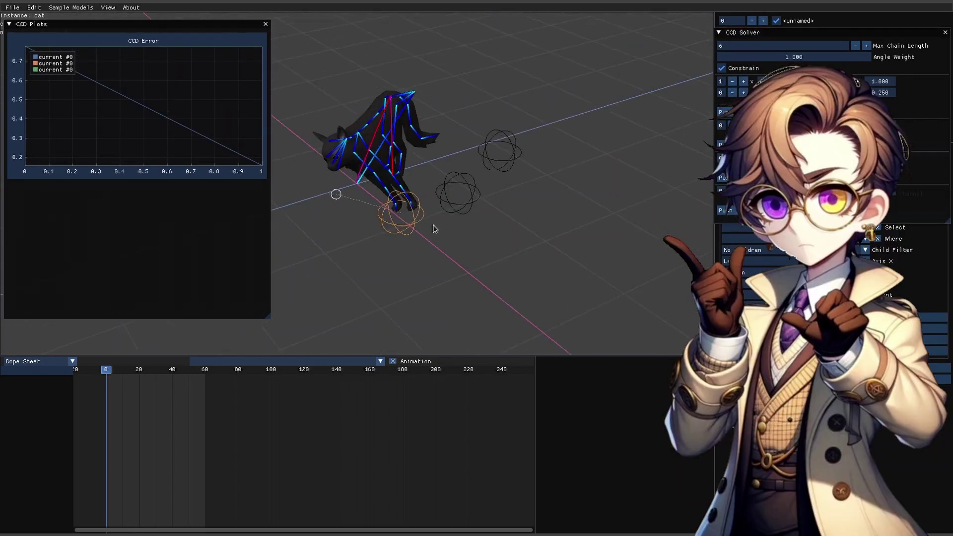
drag(434, 225, 459, 235)
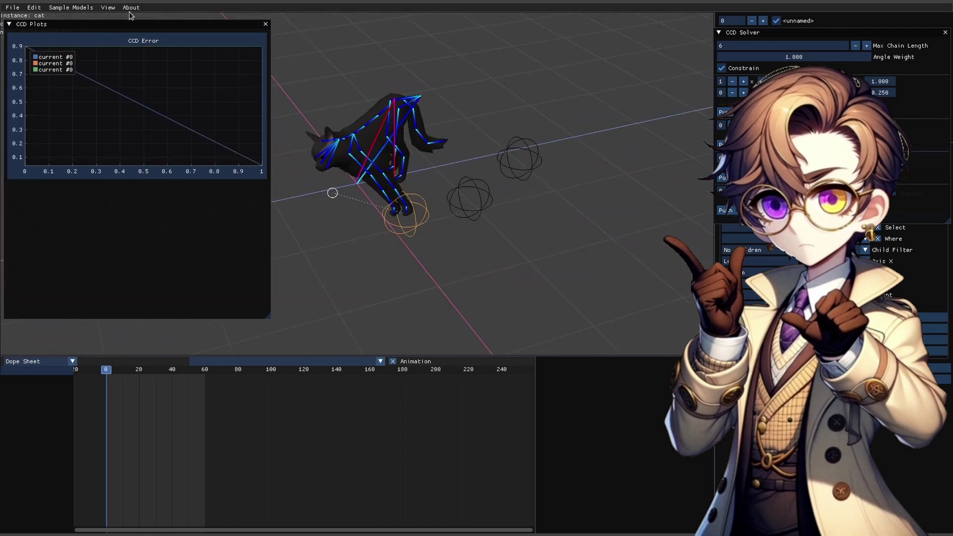
click(108, 8)
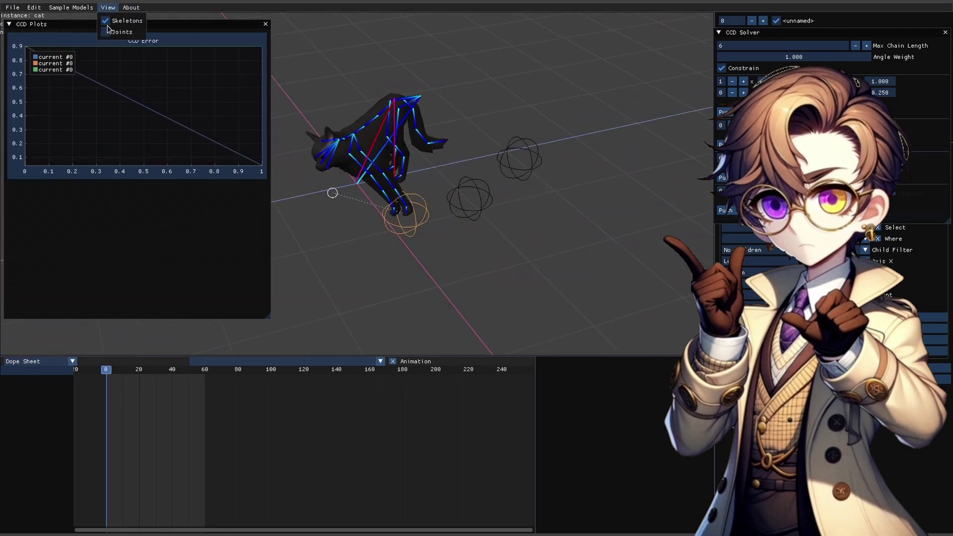
click(119, 21)
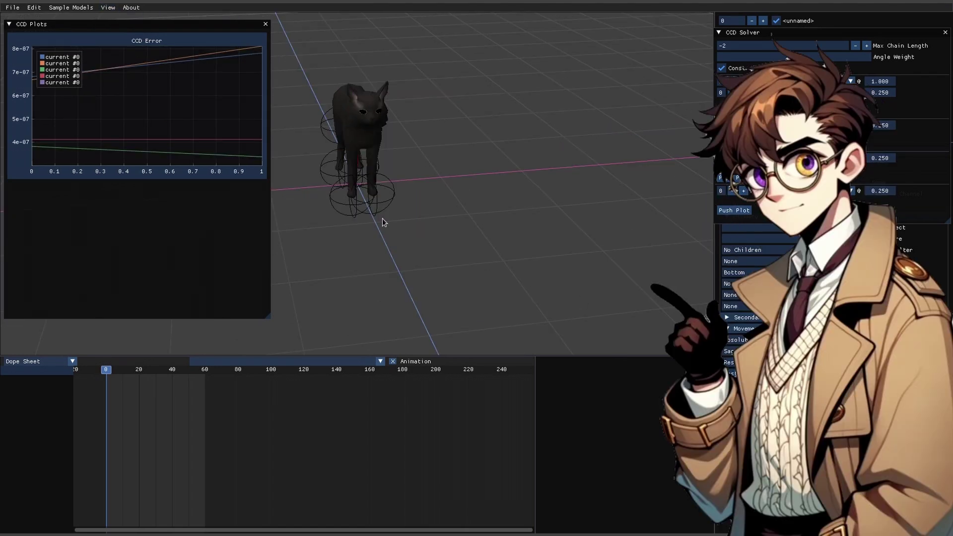
Drag a cat foot target right and back left so the legs follow it
click(379, 219)
middle_drag(372, 203, 396, 219)
drag(396, 219, 478, 219)
mouse_move(478, 220)
middle_down()
mouse_move(469, 210)
mouse_move(404, 211)
mouse_move(484, 224)
middle_up()
drag(484, 225, 454, 222)
middle_drag(454, 221, 405, 216)
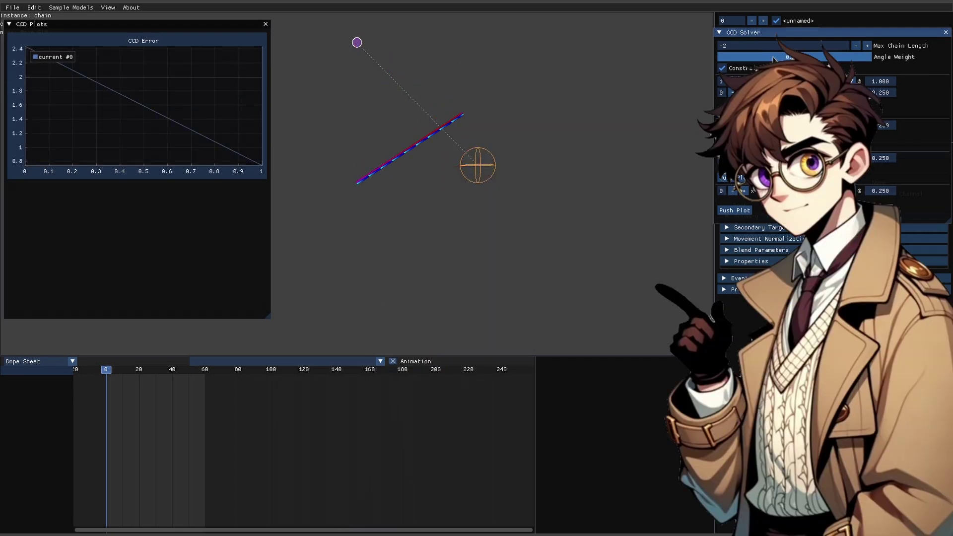
Lower Angle Weight to zero, then try solver pass weights 0.2, 0.3, 0.4 and finally 0.3
drag(776, 60, 869, 80)
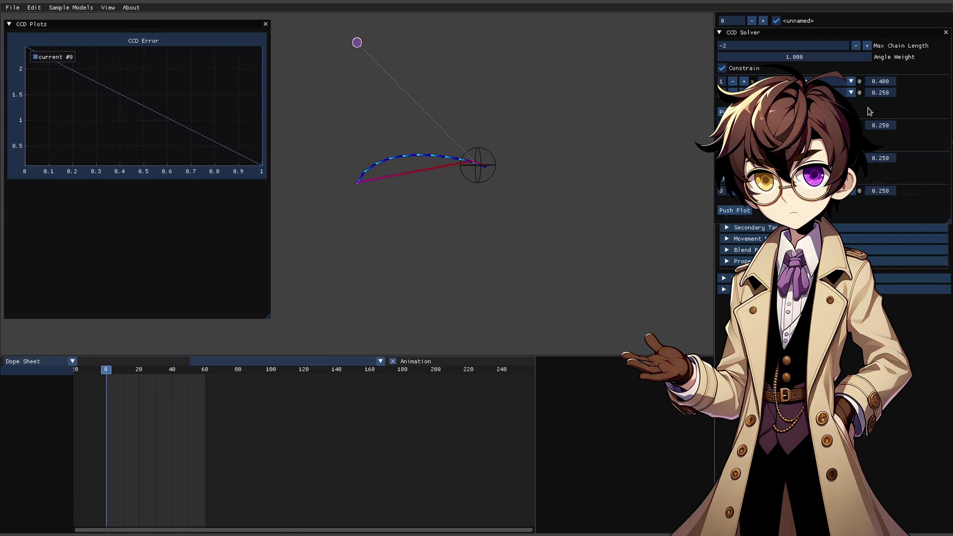
click(879, 83)
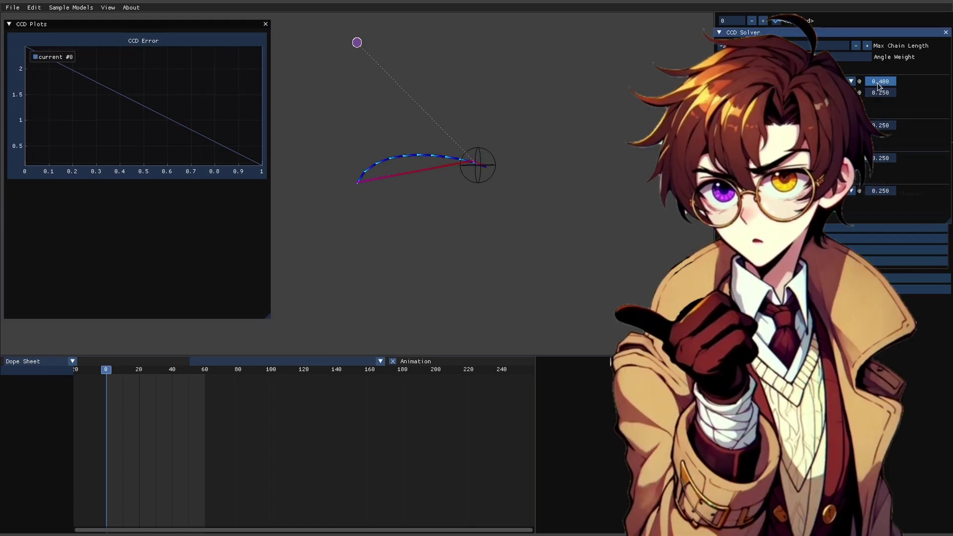
text(0.2)
key(Return)
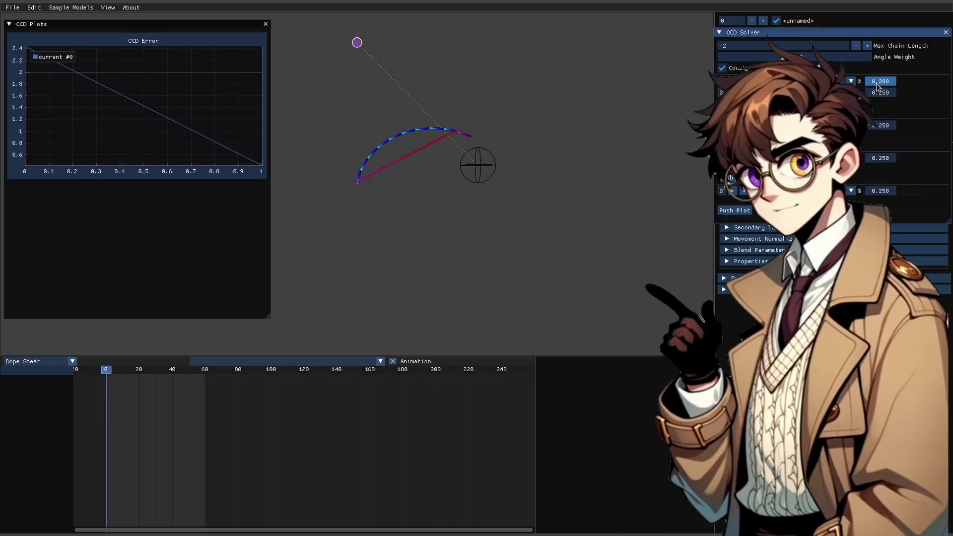
text(0.3)
key(Return)
text(0.4)
key(Return)
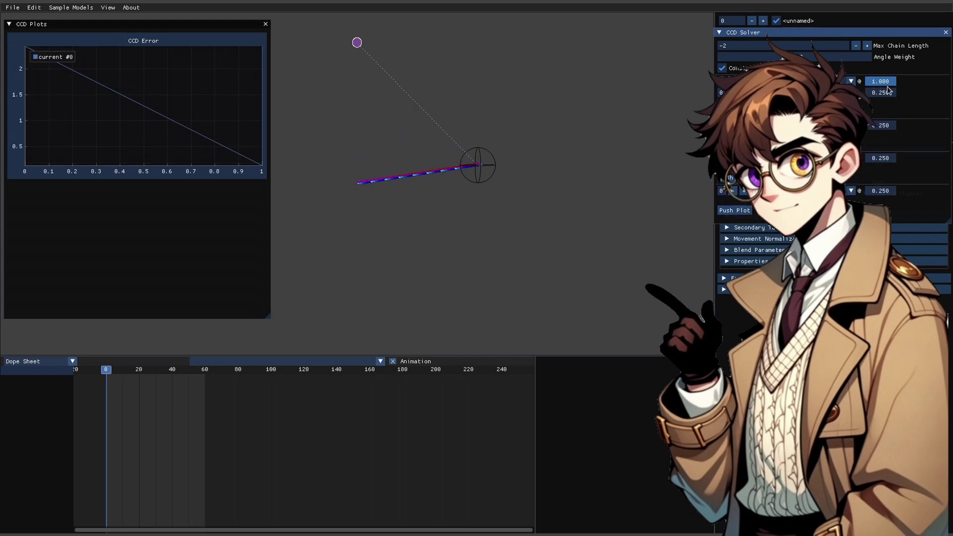
text(0.3)
key(Return)
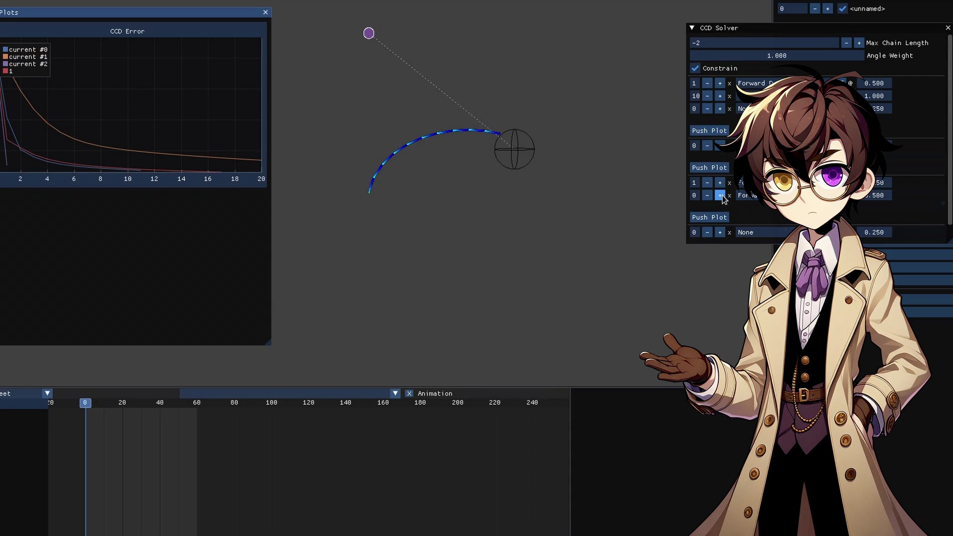
Add a forward solver pass at weight 1.000 and another row in the lower solver group
click(721, 195)
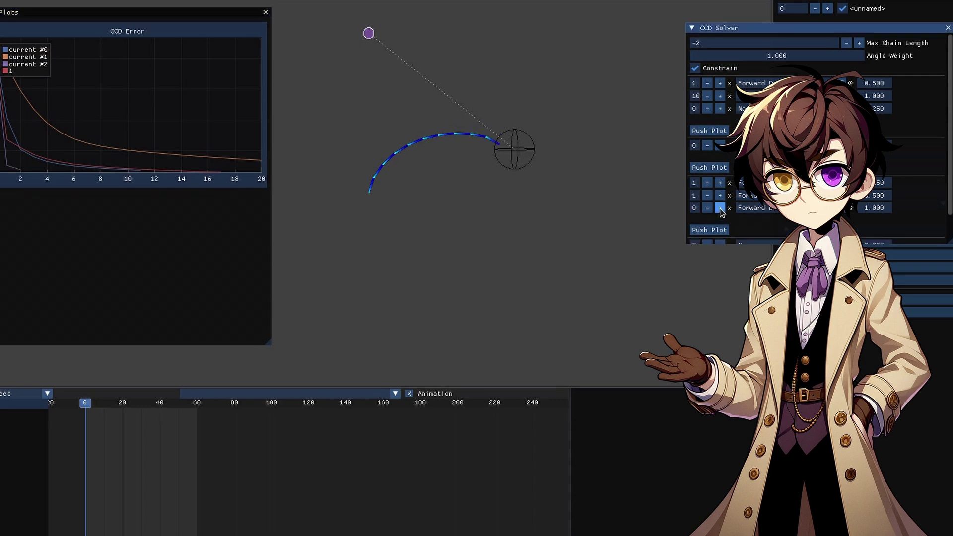
click(720, 208)
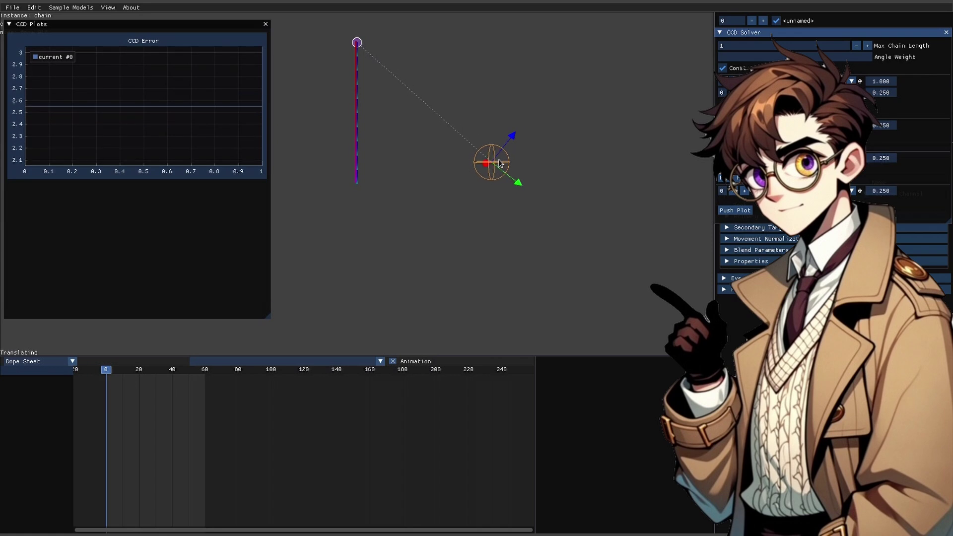
Raise Max Chain Length step by step from 2 through 10, 21 and beyond 27
click(867, 46)
double_click(867, 46)
double_click(868, 46)
double_click(867, 46)
click(868, 46)
double_click(868, 46)
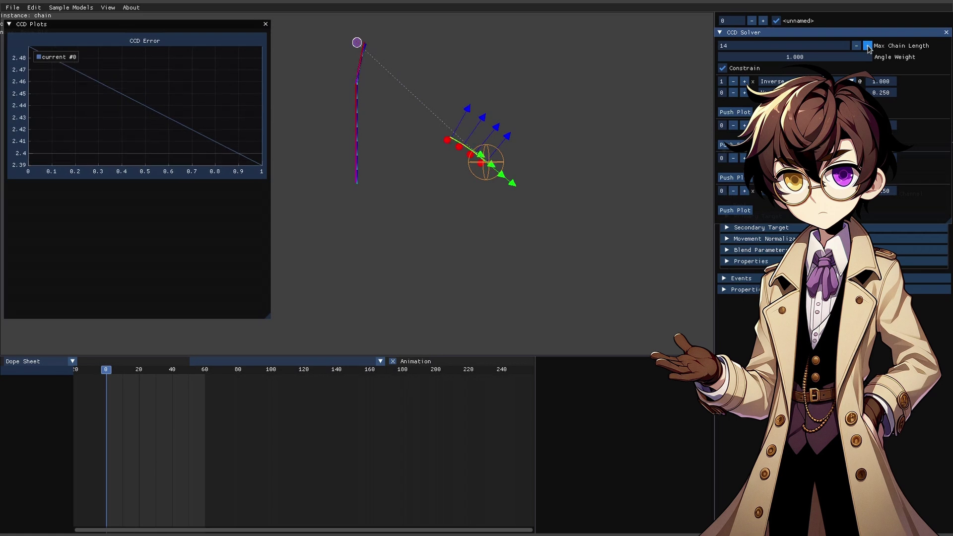
double_click(868, 46)
double_click(868, 46)
double_click(868, 46)
double_click(868, 46)
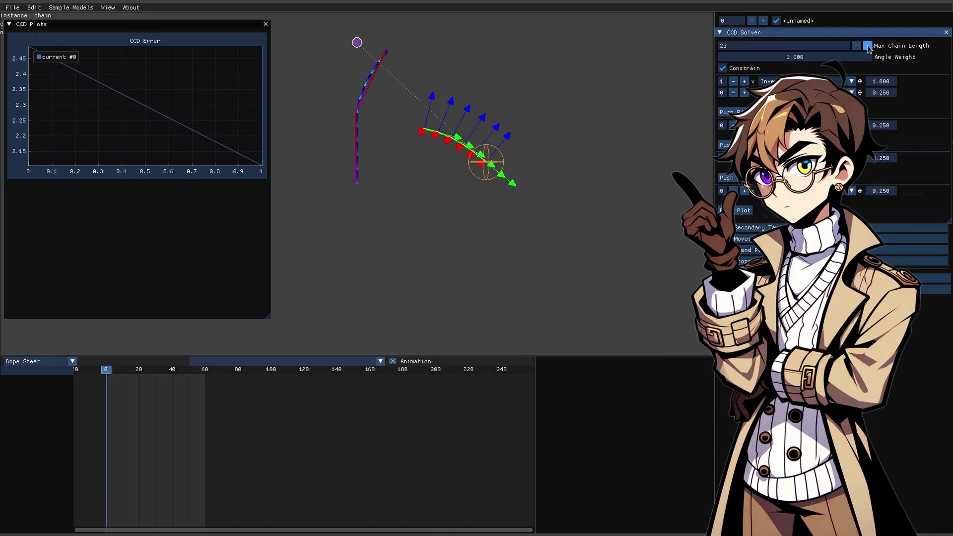
double_click(867, 46)
click(868, 47)
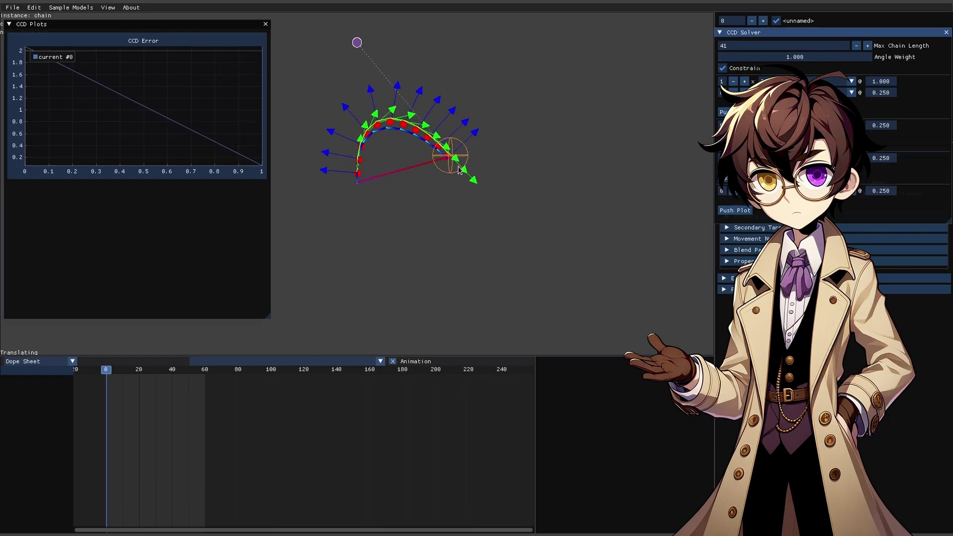
Enter -2 as Max Chain Length and drag the IK target so the chain re-solves
click(820, 42)
text(-2)
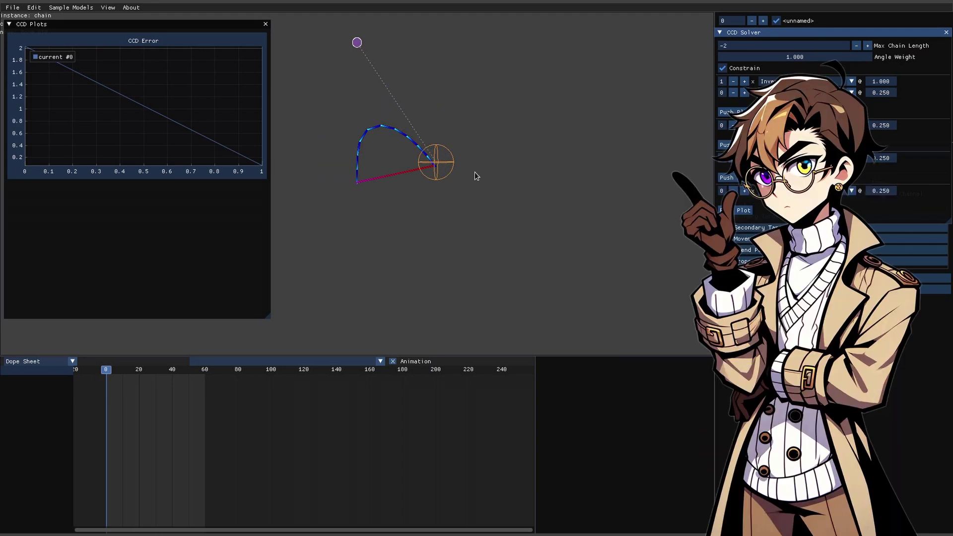
drag(475, 177, 414, 249)
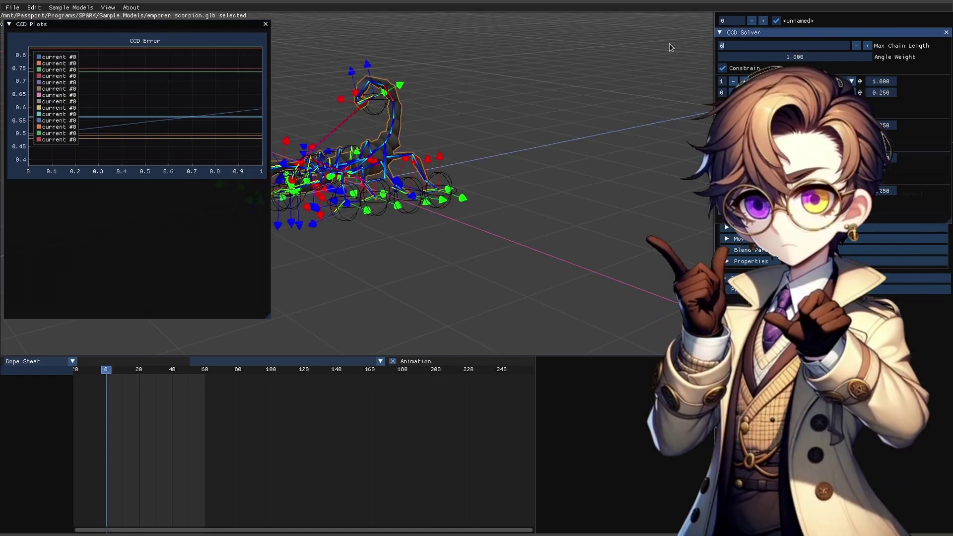
Set the scorpion's Max Chain Length to -2 and orbit around the model
key(BackSpace)
text(-2)
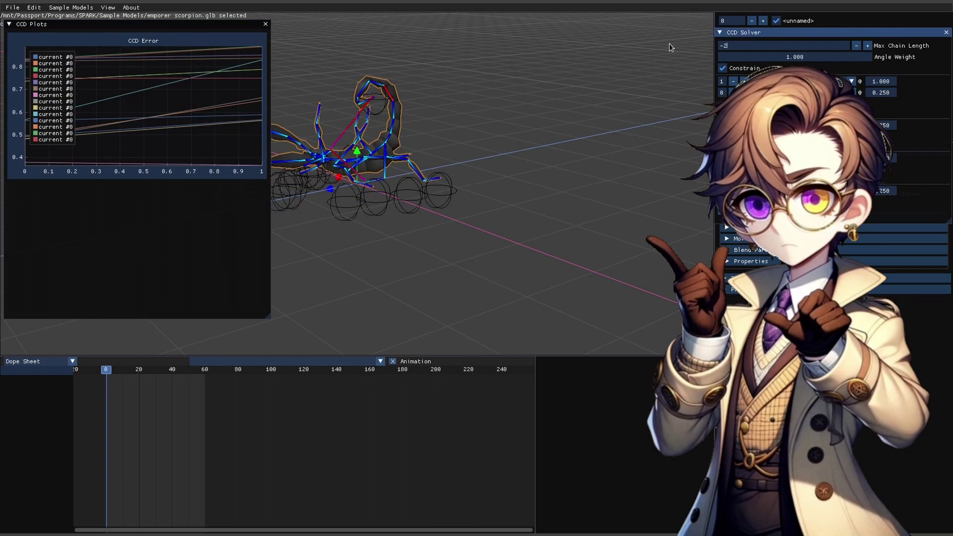
middle_drag(401, 195, 443, 216)
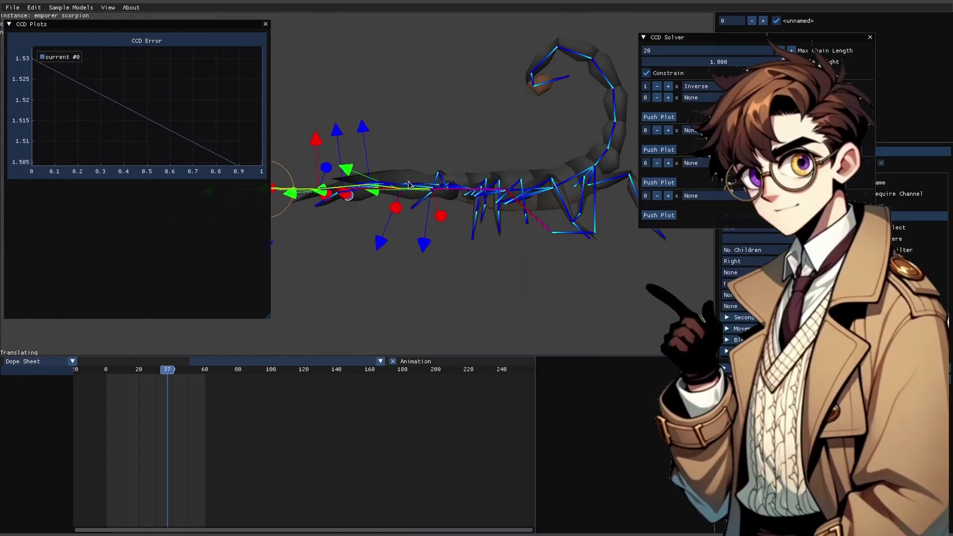
Move the tail target up and right and pull a leg target down, then rotate the view
drag(408, 184, 454, 132)
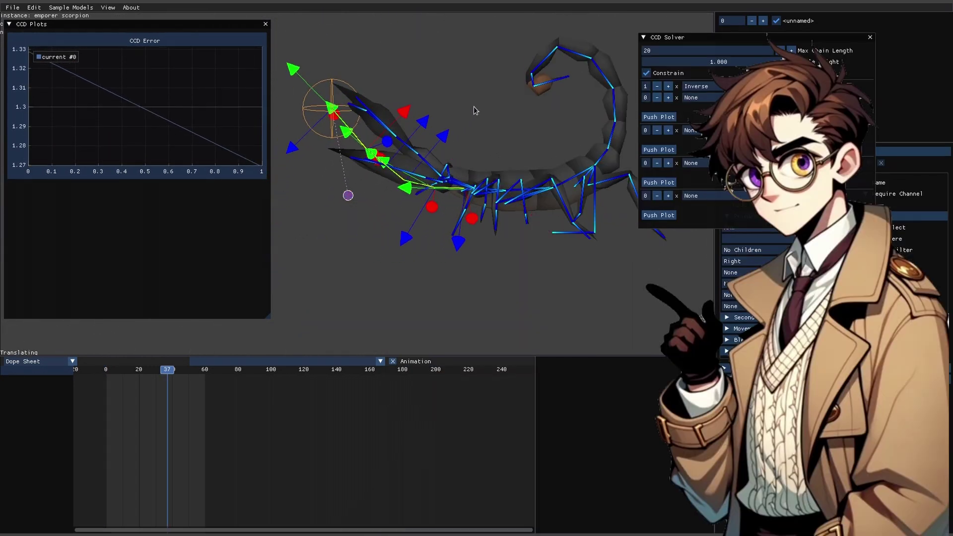
drag(476, 108, 491, 271)
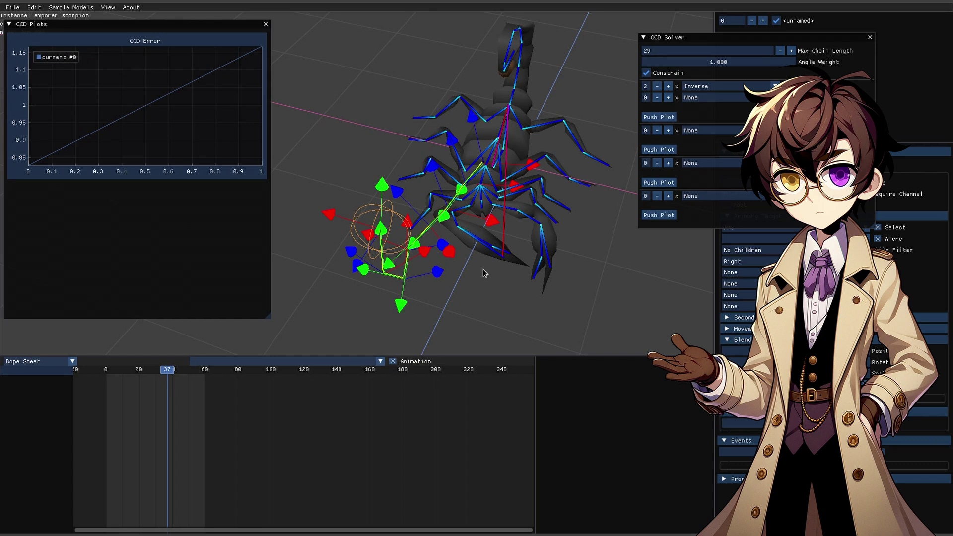
drag(481, 270, 334, 134)
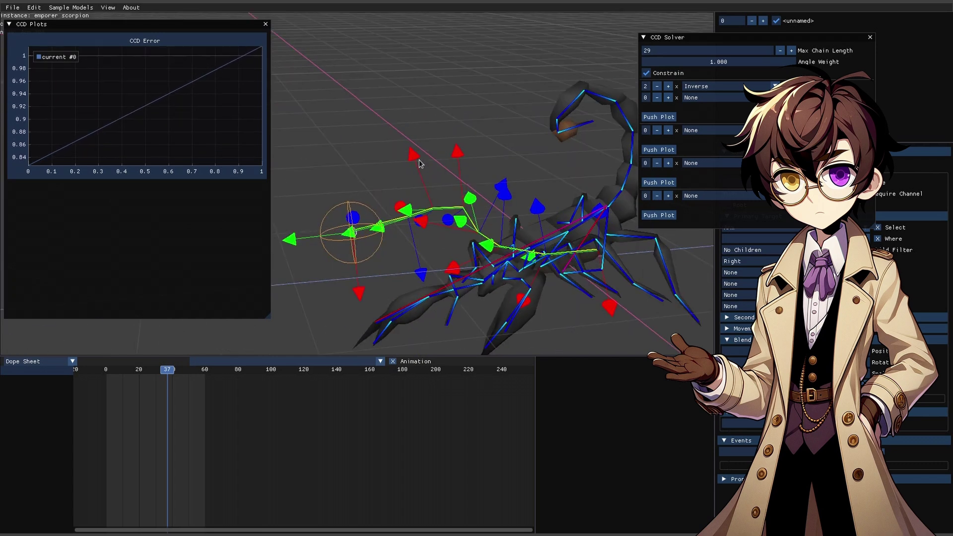
drag(419, 164, 212, 81)
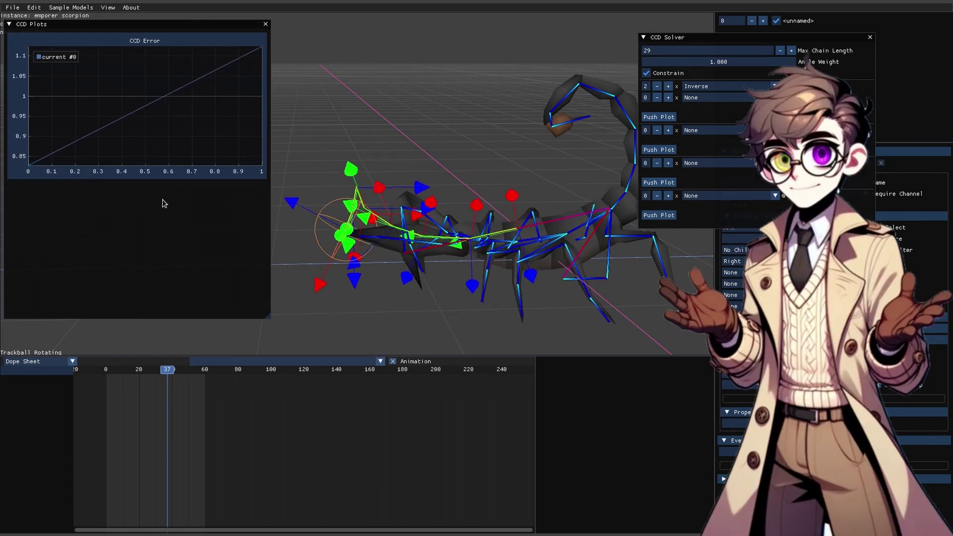